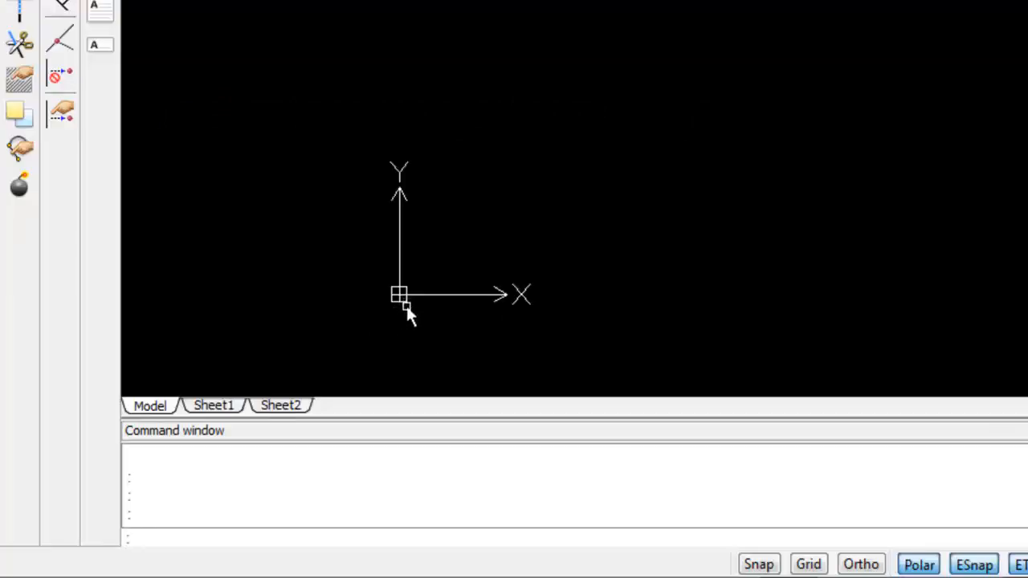
Draw a line from absolute coordinates -10,-10 to 10,10.
{"action": "type", "text": "li"}
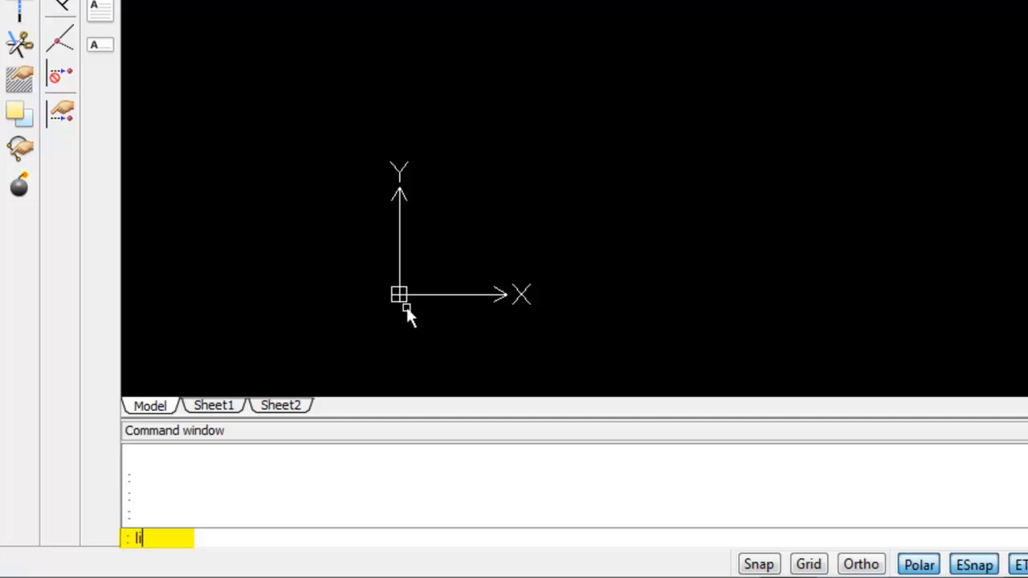
{"action": "type", "text": "ne"}
{"action": "key", "text": "Return"}
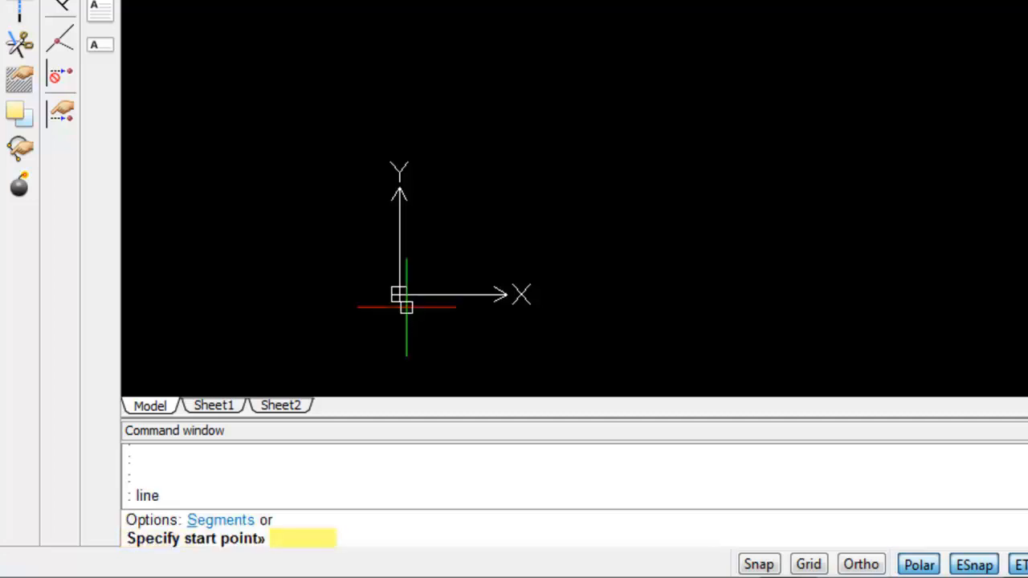
{"action": "type", "text": "-10,-"}
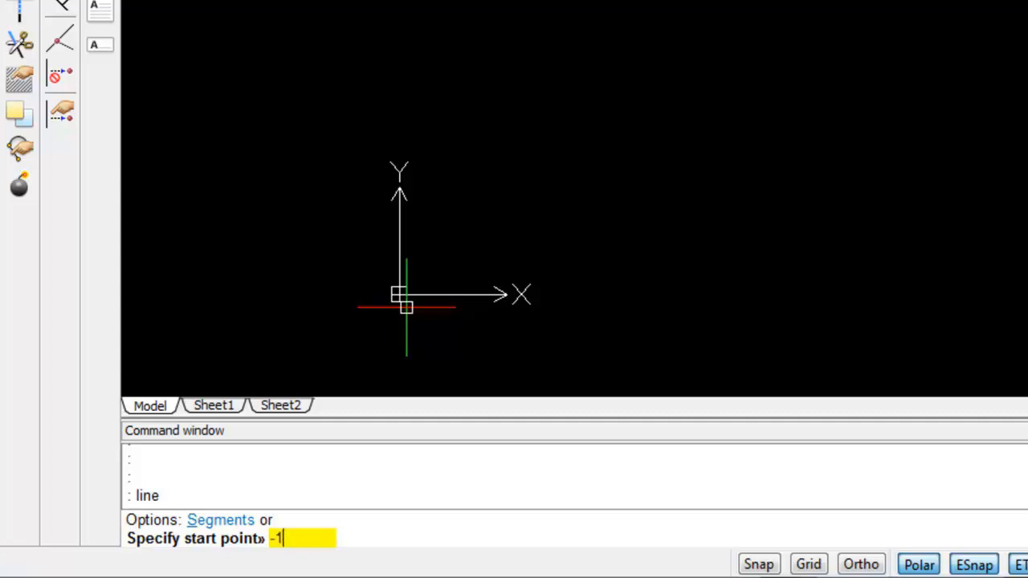
{"action": "type", "text": "10"}
{"action": "key", "text": "Return"}
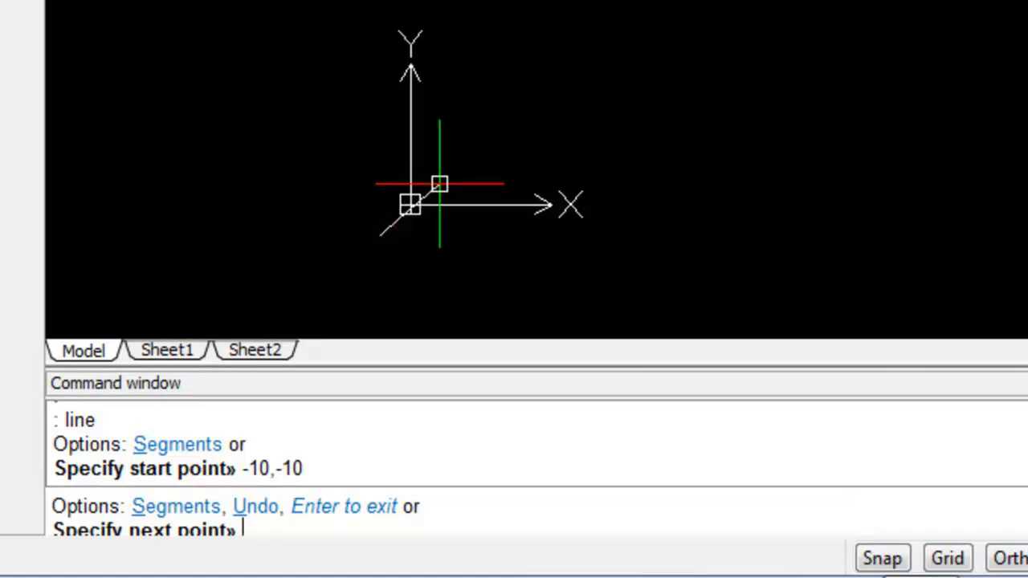
{"action": "type", "text": "10,10"}
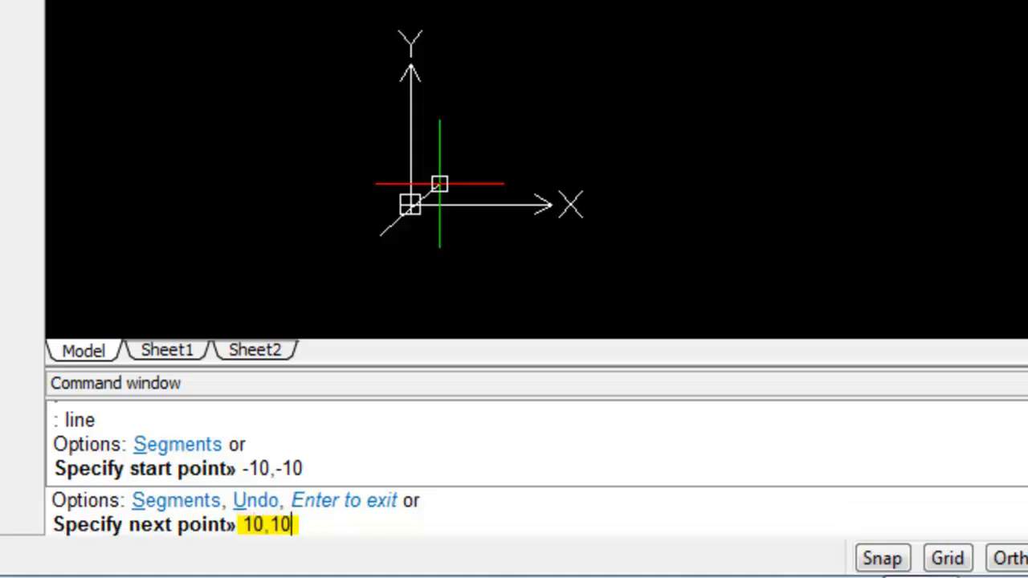
{"action": "key", "text": "Return"}
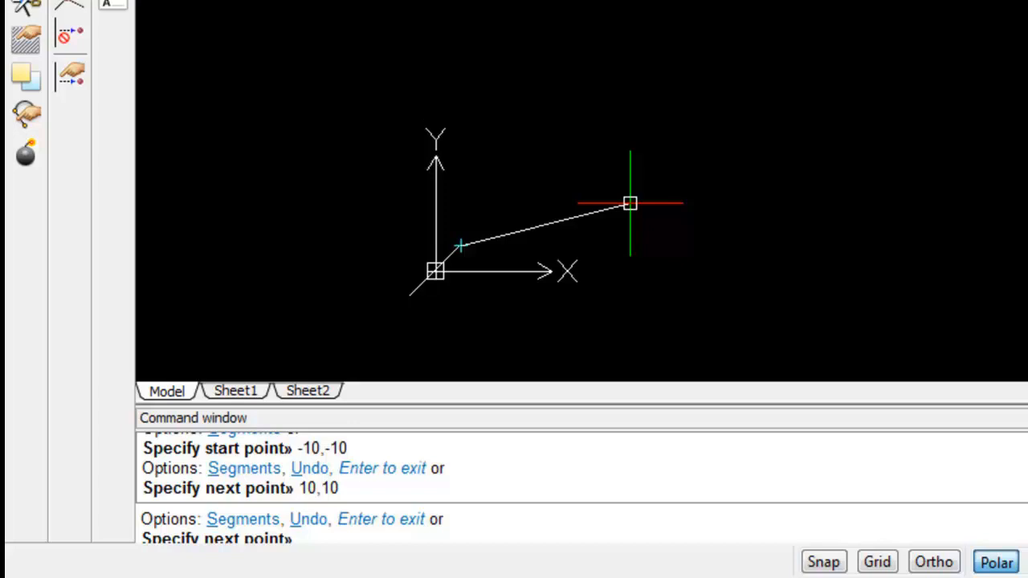
{"action": "left_click", "coordinate": [321, 539]}
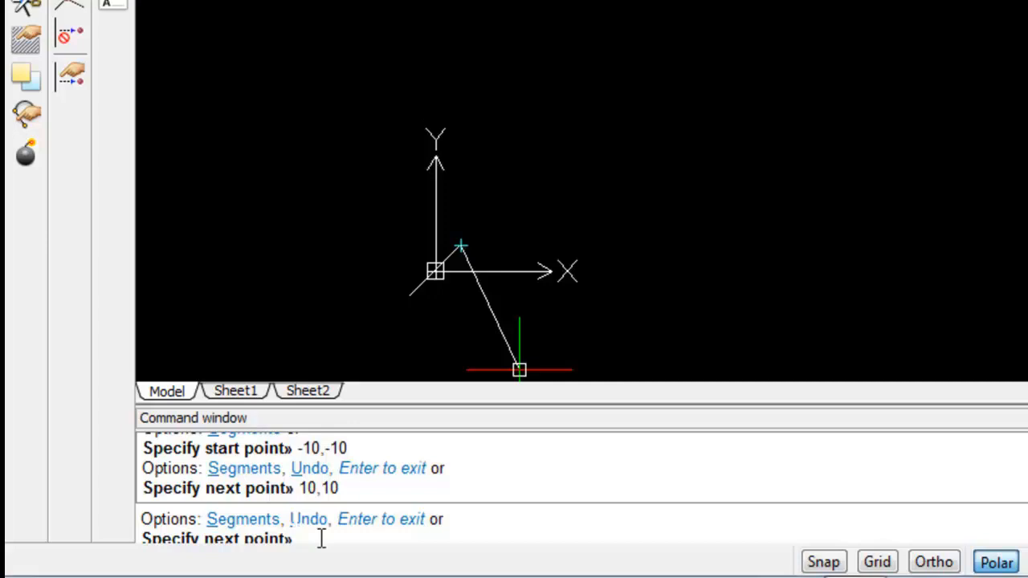
{"action": "key", "text": "F8"}
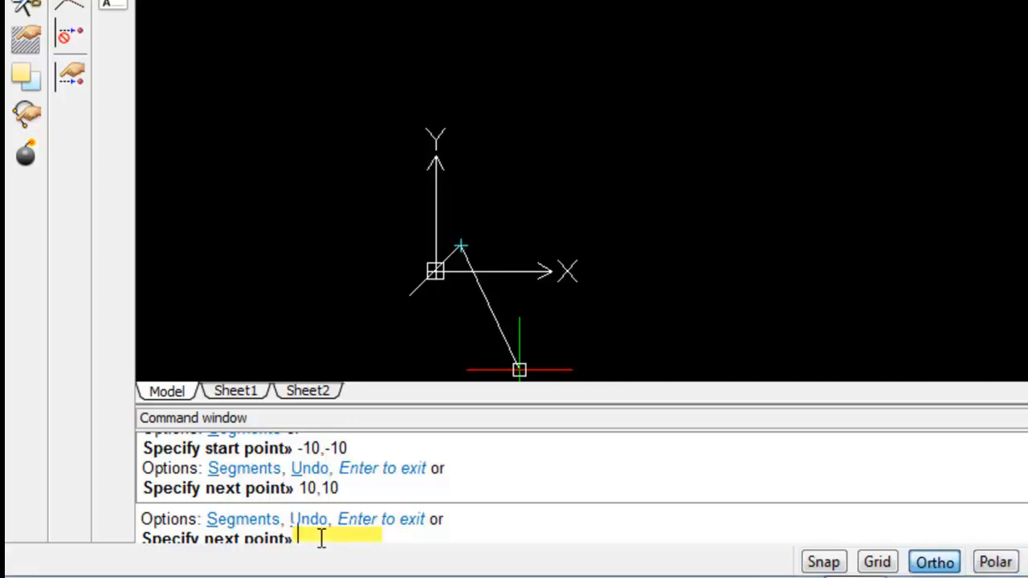
{"action": "type", "text": "@"}
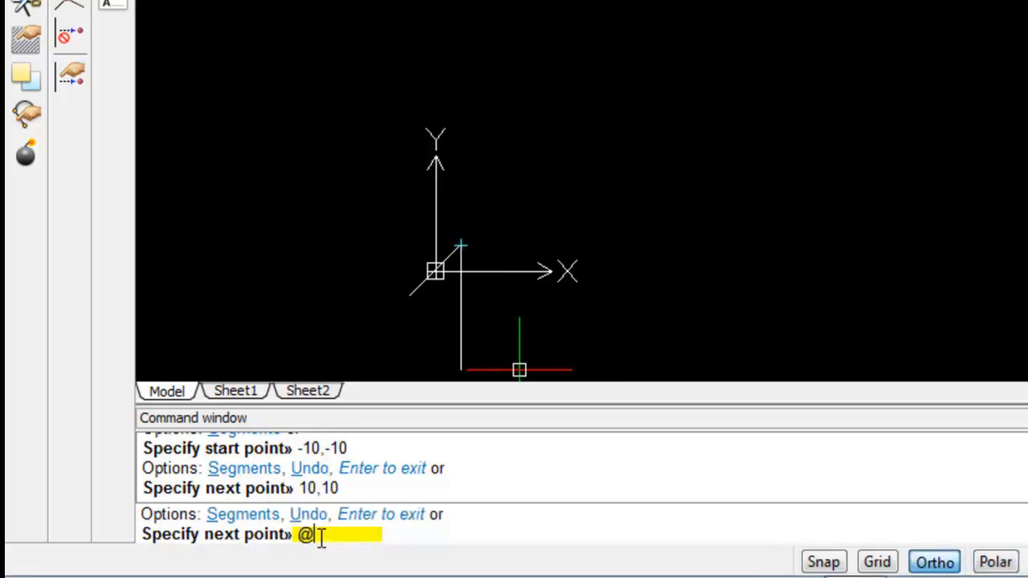
{"action": "key", "text": "F10"}
{"action": "type", "text": "10"}
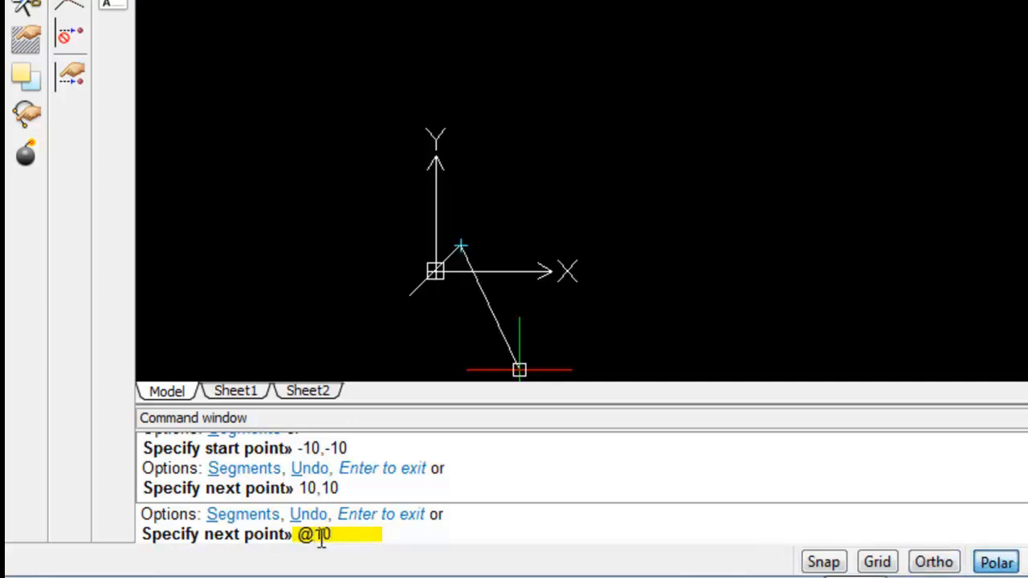
{"action": "type", "text": ",20"}
{"action": "key", "text": "Return"}
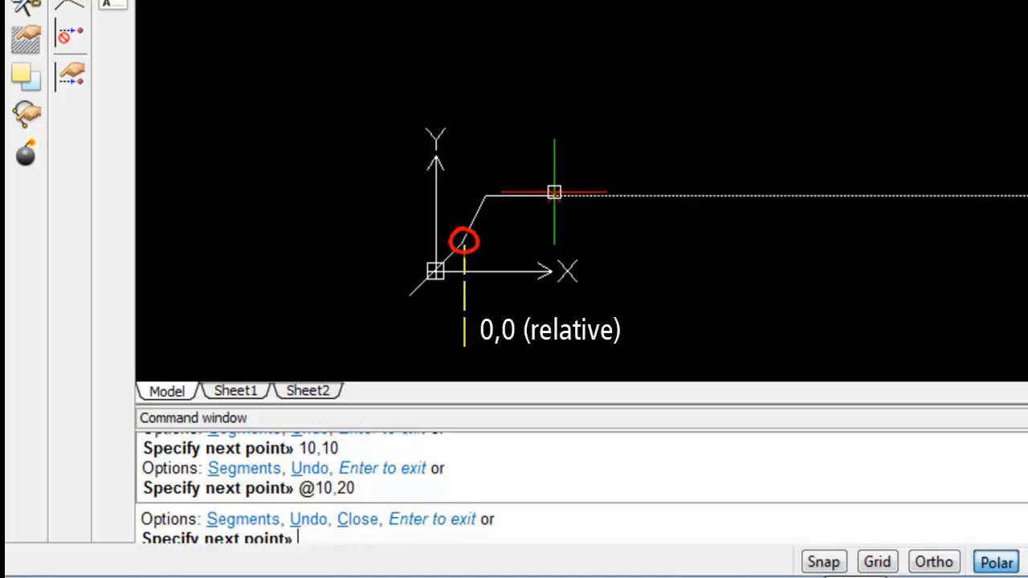
{"action": "key", "text": "Escape"}
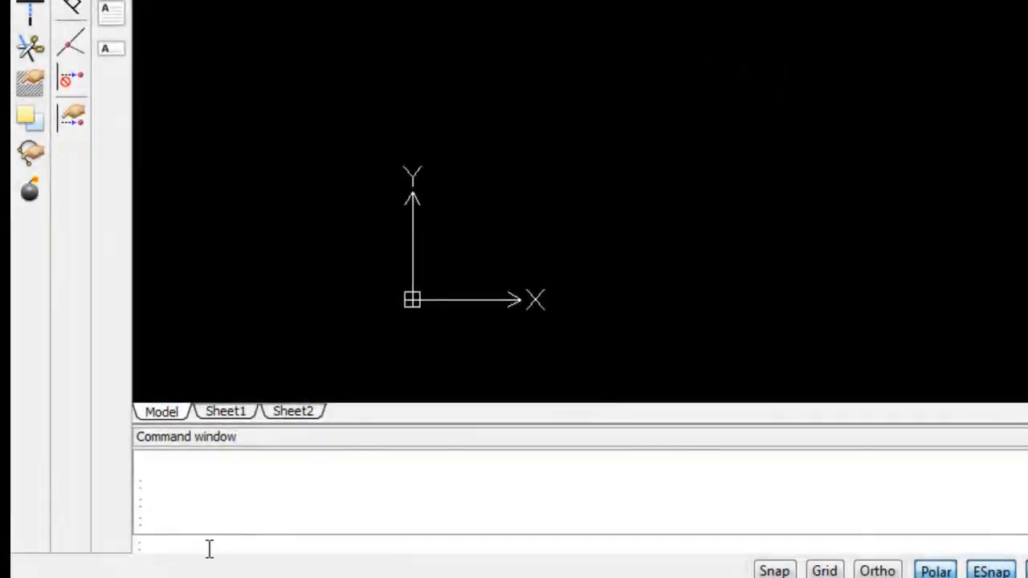
{"action": "left_click", "coordinate": [208, 549]}
{"action": "type", "text": "line"}
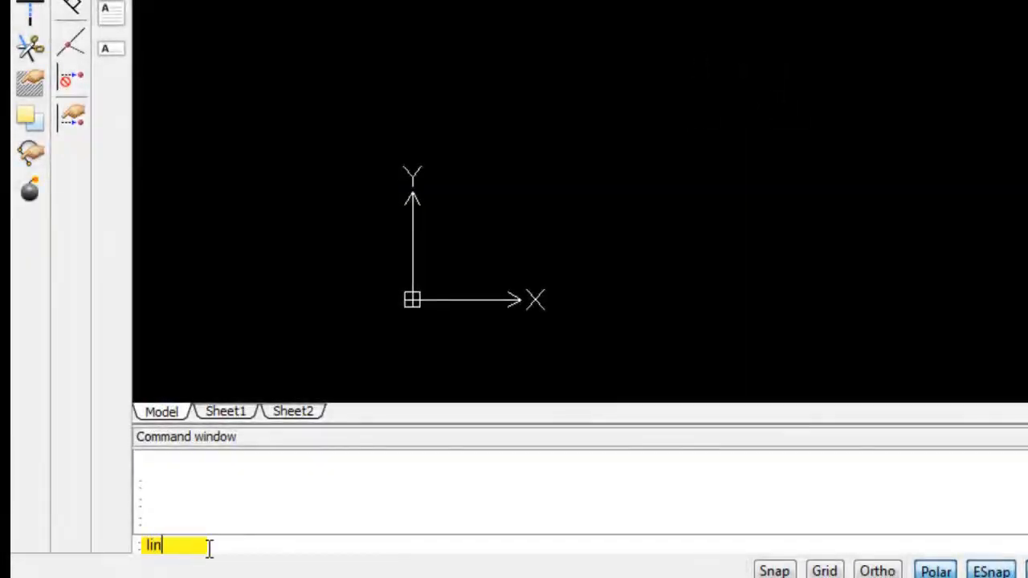
{"action": "key", "text": "Return"}
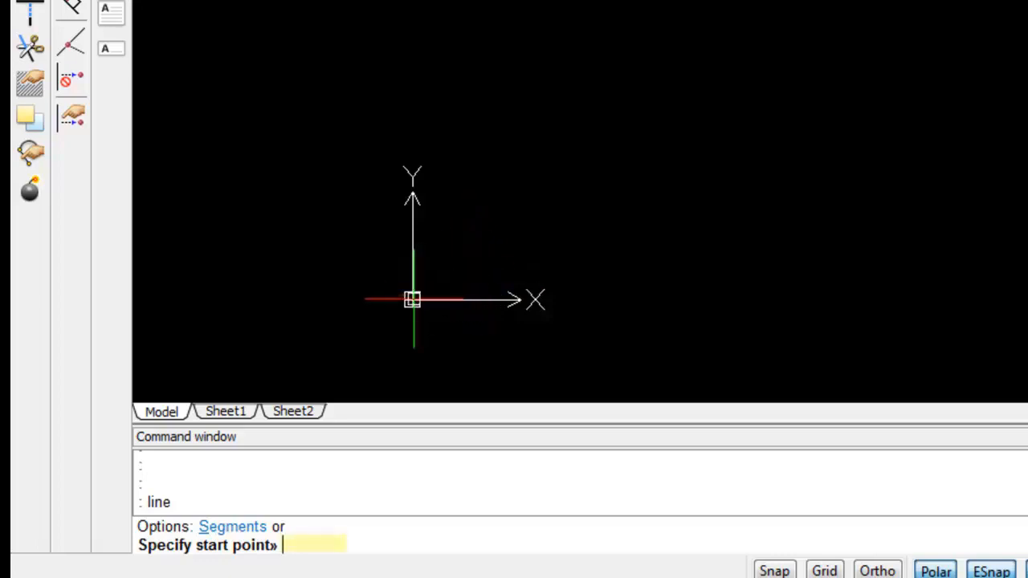
{"action": "type", "text": "25"}
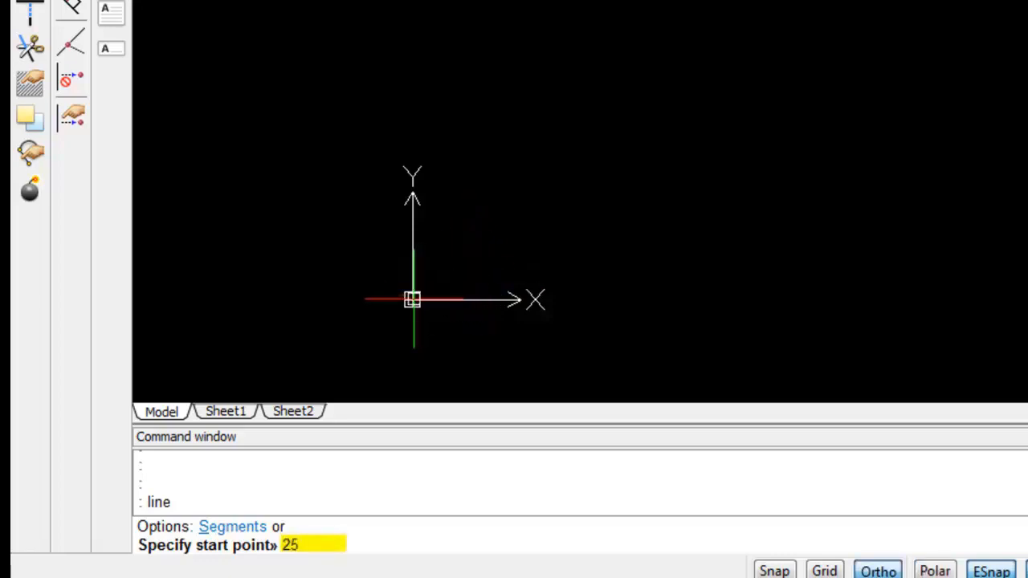
{"action": "type", "text": "<45"}
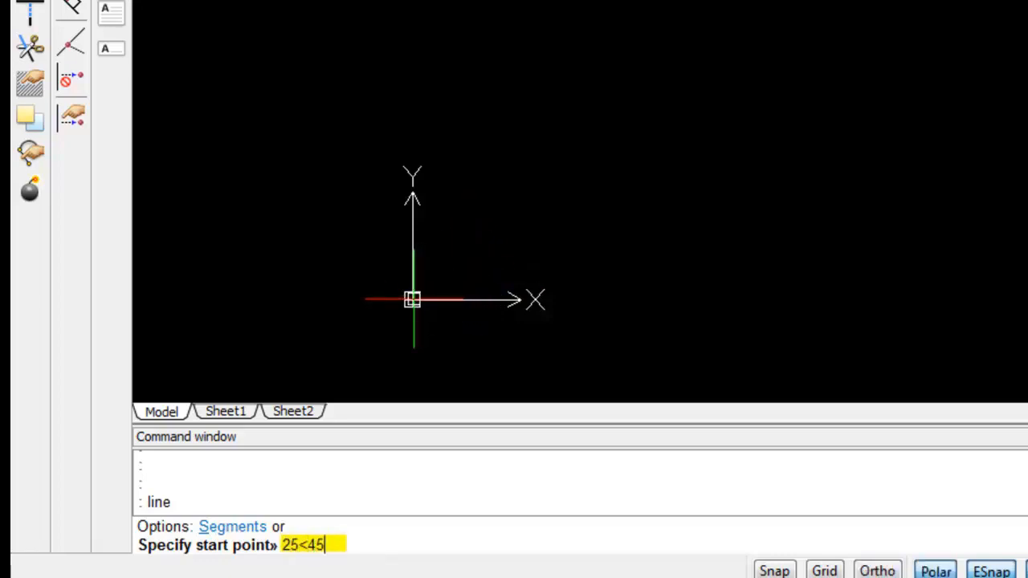
{"action": "key", "text": "Return"}
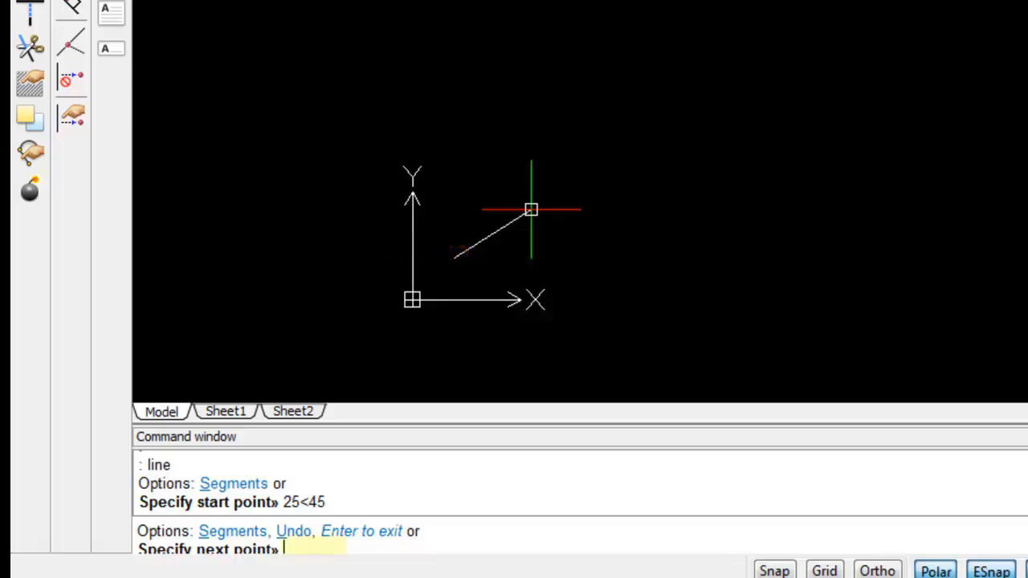
{"action": "key", "text": "F8"}
{"action": "type", "text": "@"}
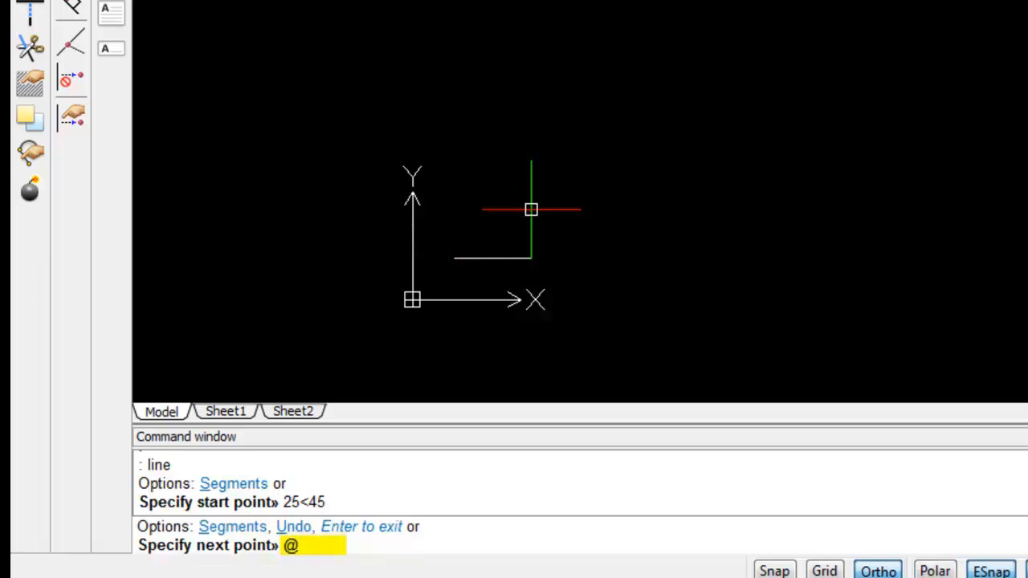
{"action": "type", "text": "40"}
{"action": "key", "text": "F10"}
{"action": "key", "text": "F8"}
{"action": "type", "text": "<"}
{"action": "key", "text": "F10"}
{"action": "type", "text": "60"}
{"action": "key", "text": "Return"}
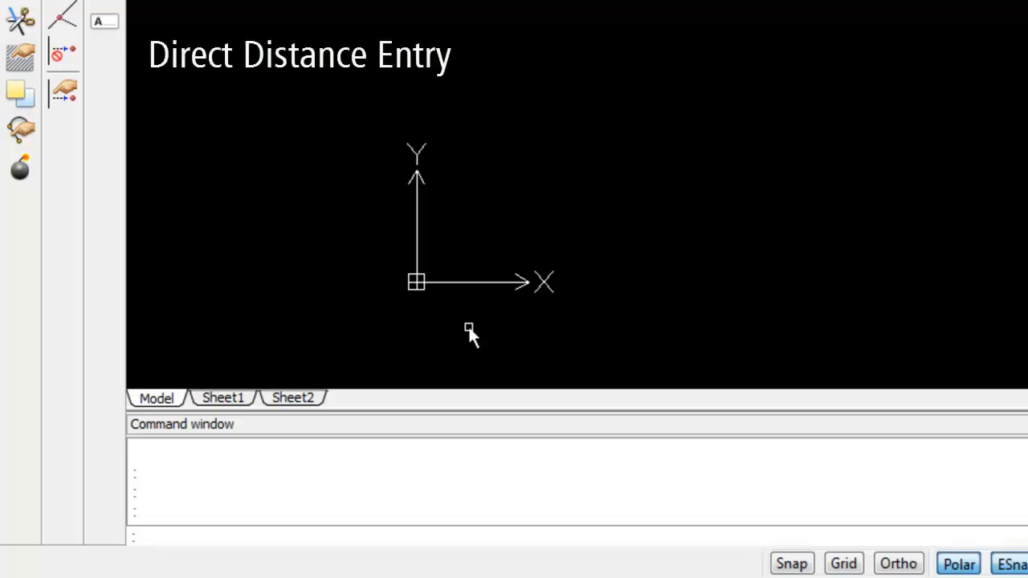
Draw a line segment 30 units long from a point slightly above and right of the origin, directed up and to the right by direct distance entry.
{"action": "left_click", "coordinate": [192, 535]}
{"action": "type", "text": "li"}
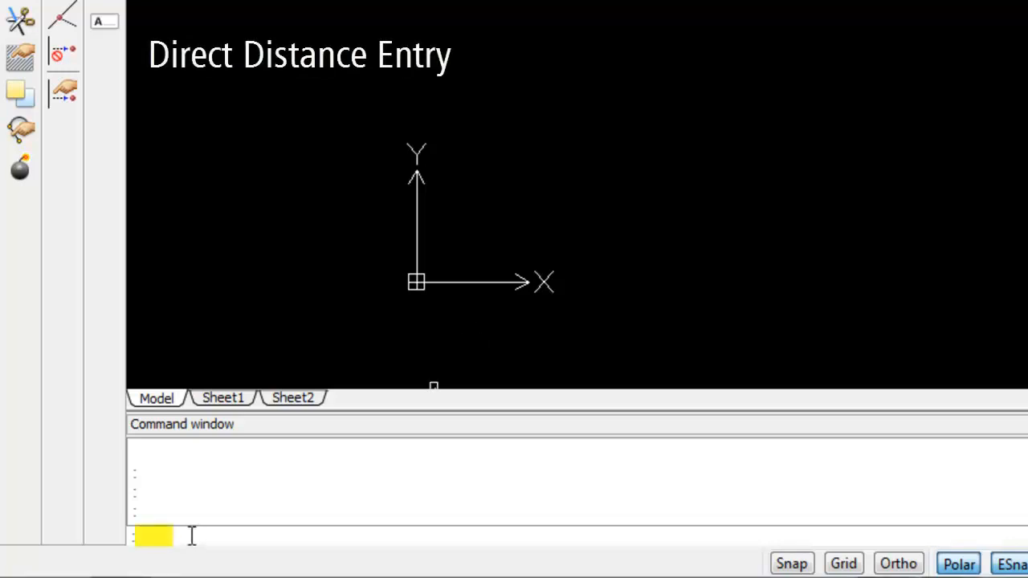
{"action": "type", "text": "ne"}
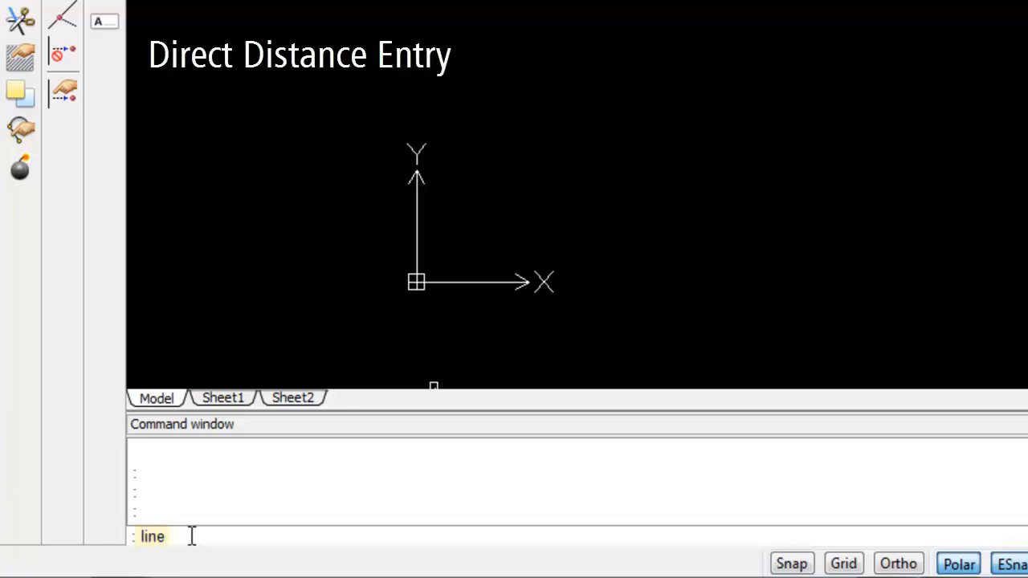
{"action": "key", "text": "Return"}
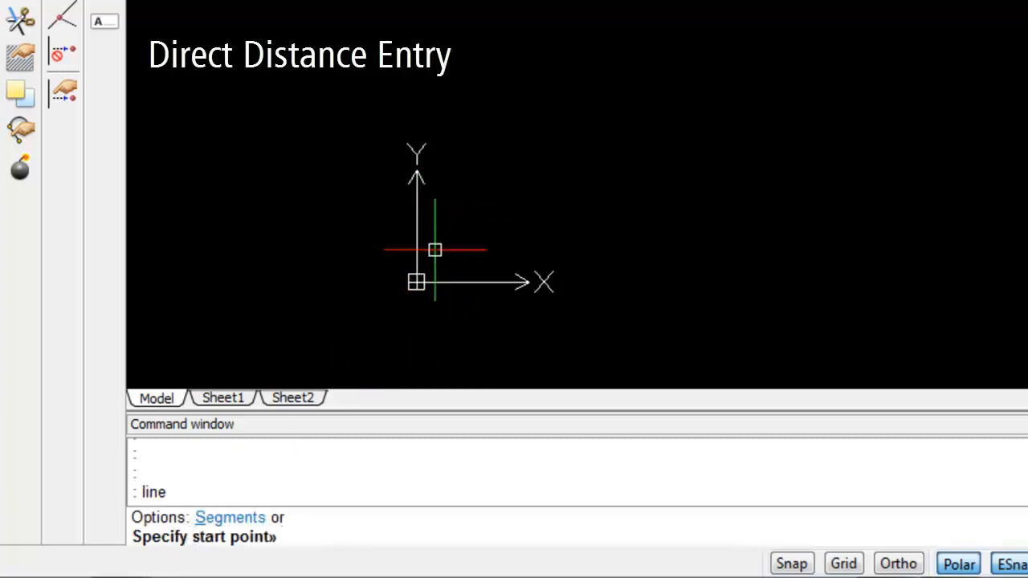
{"action": "left_click", "coordinate": [461, 236]}
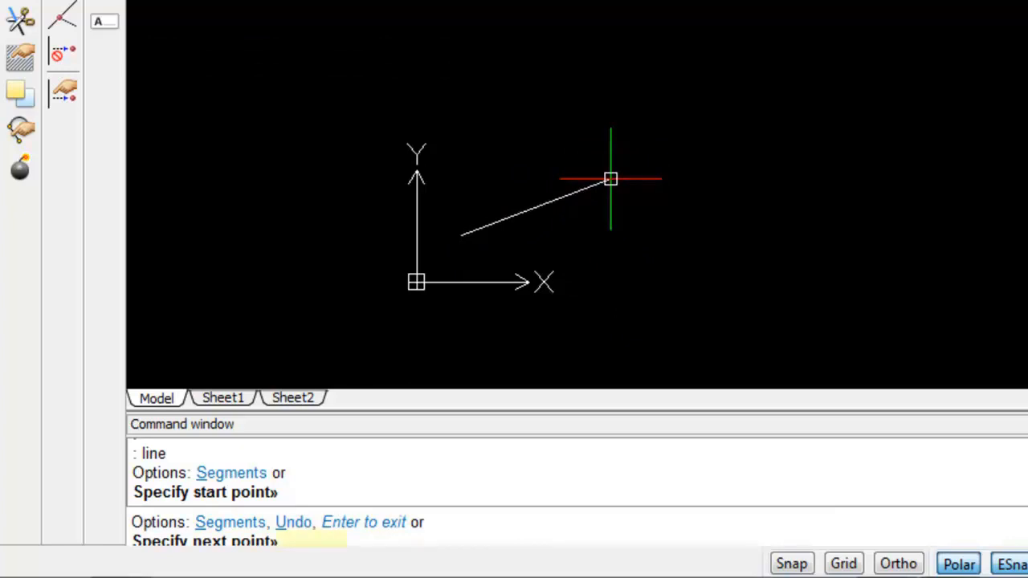
{"action": "type", "text": "dist"}
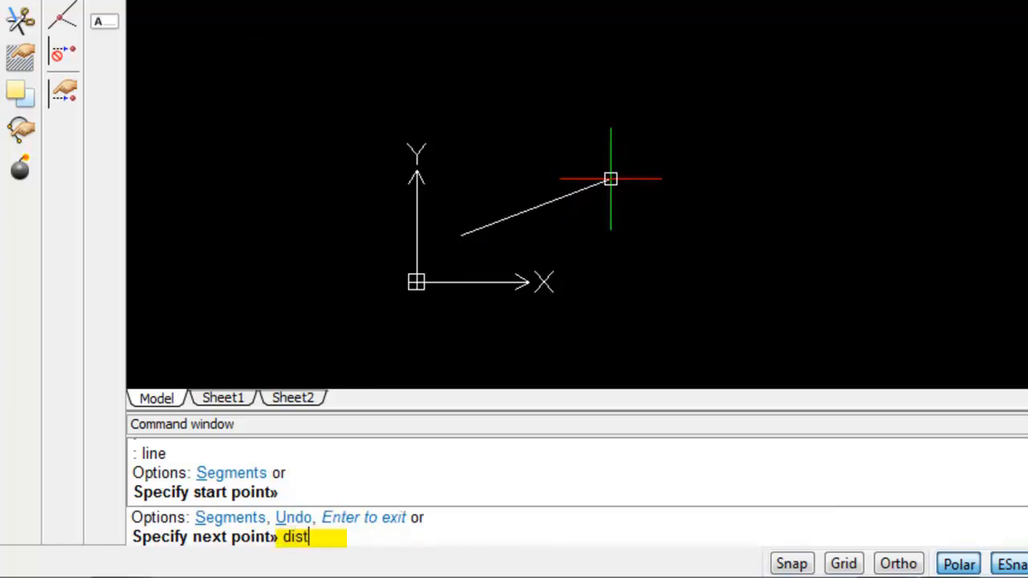
{"action": "type", "text": "ance"}
{"action": "key", "text": "Return"}
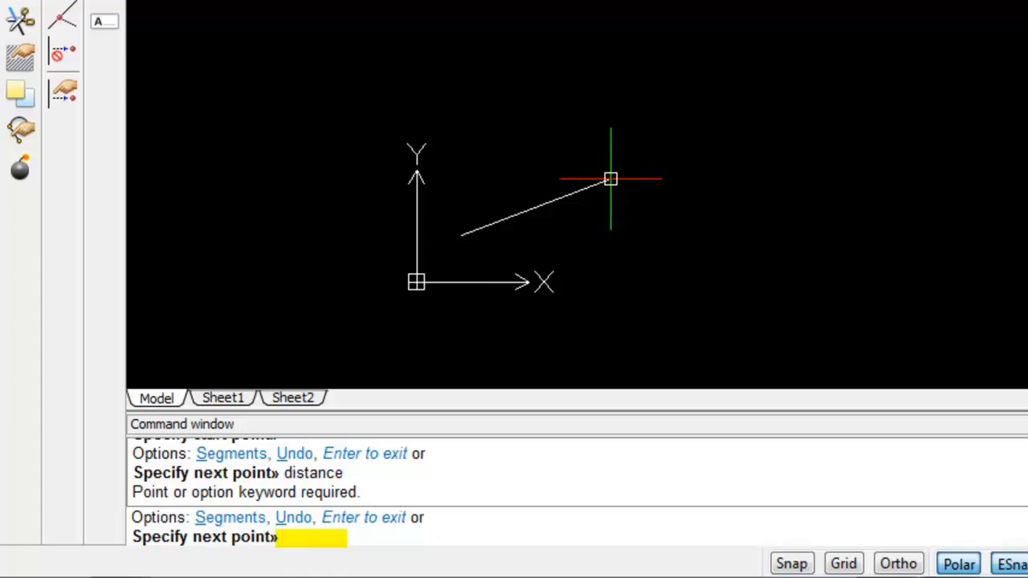
{"action": "type", "text": "30"}
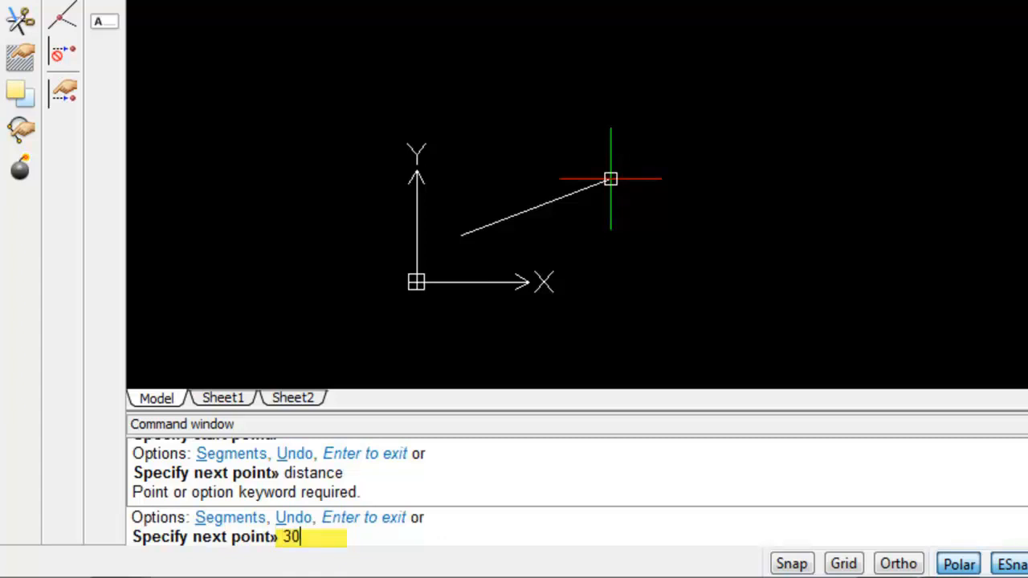
{"action": "key", "text": "Return"}
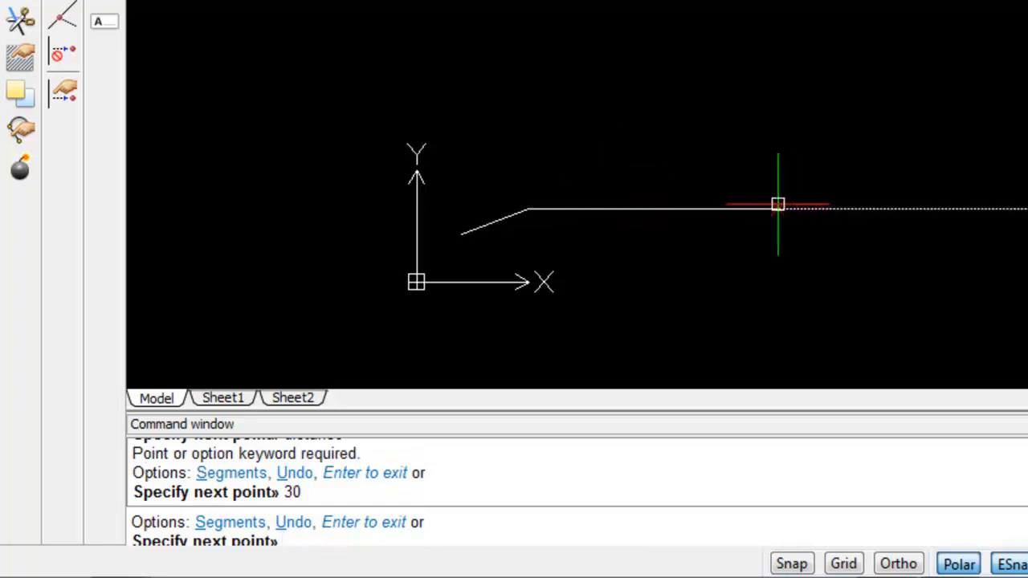